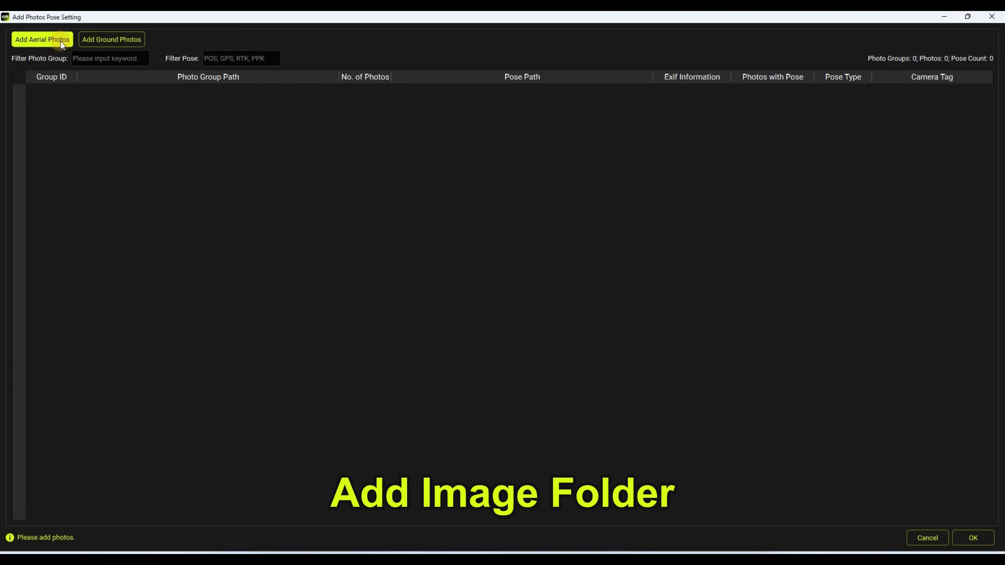
- Add the folder D:/A-Data/Image/Get3DMapperData as aerial photos
click(60, 40)
click(204, 321)
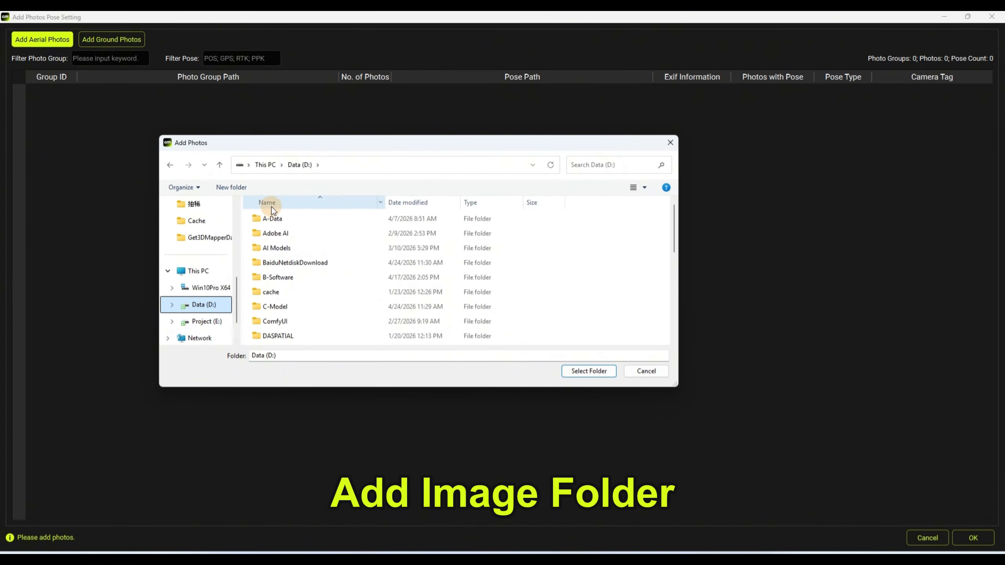
double_click(271, 218)
double_click(309, 264)
double_click(316, 278)
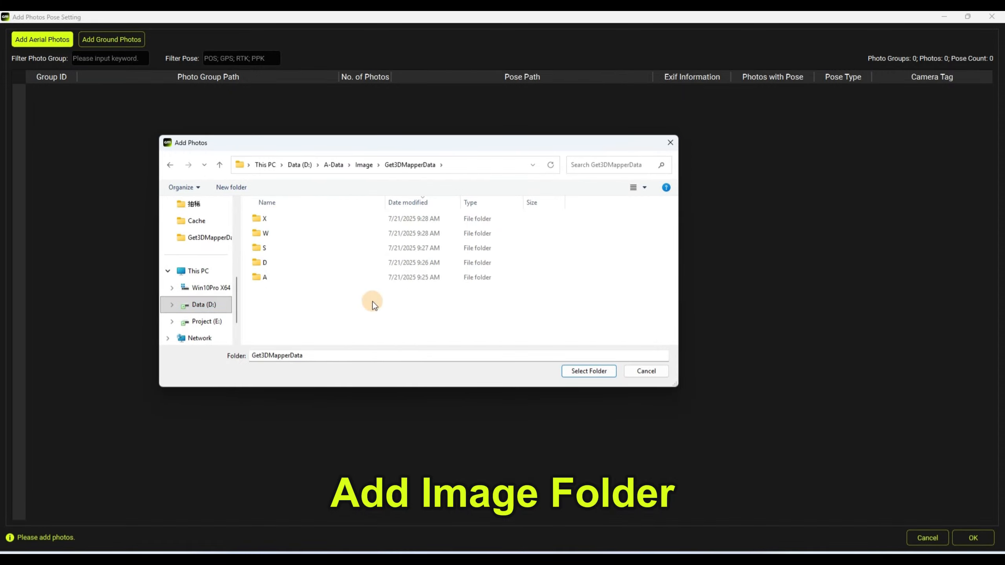
click(580, 371)
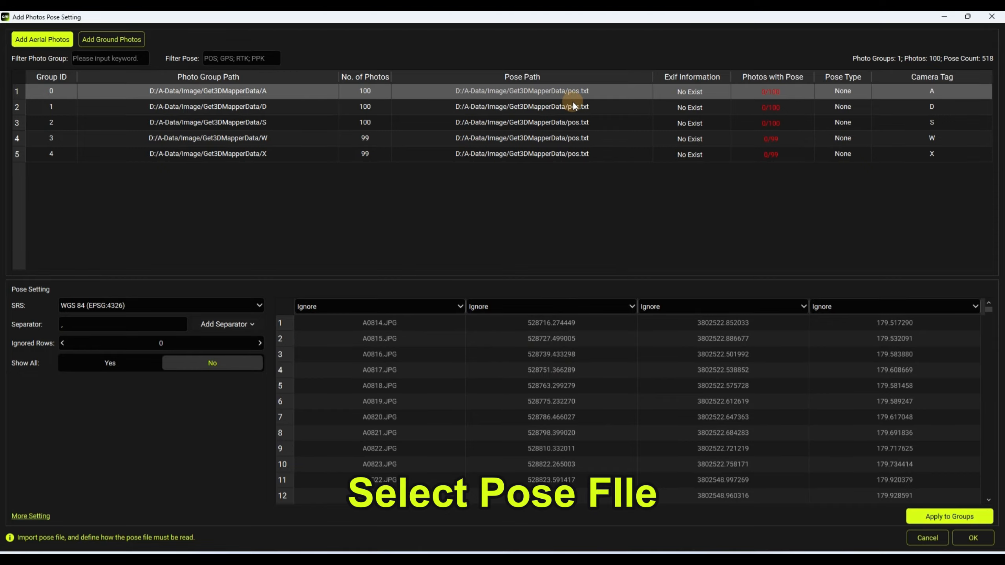
- Assign pos.txt from the Get3DMapperData folder as the pose file for all five photo groups
shift+click(566, 150)
right_click(569, 143)
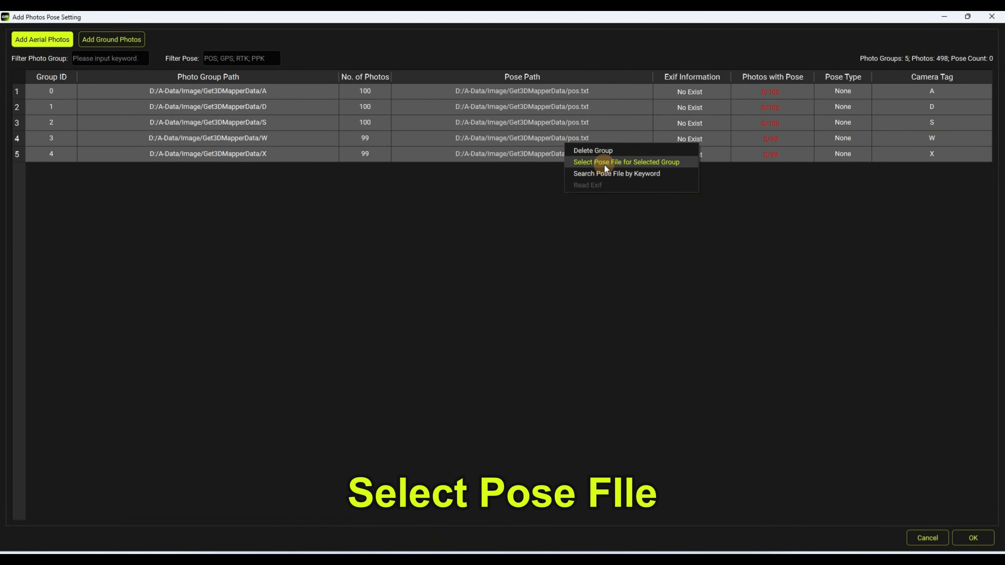
click(603, 163)
click(298, 248)
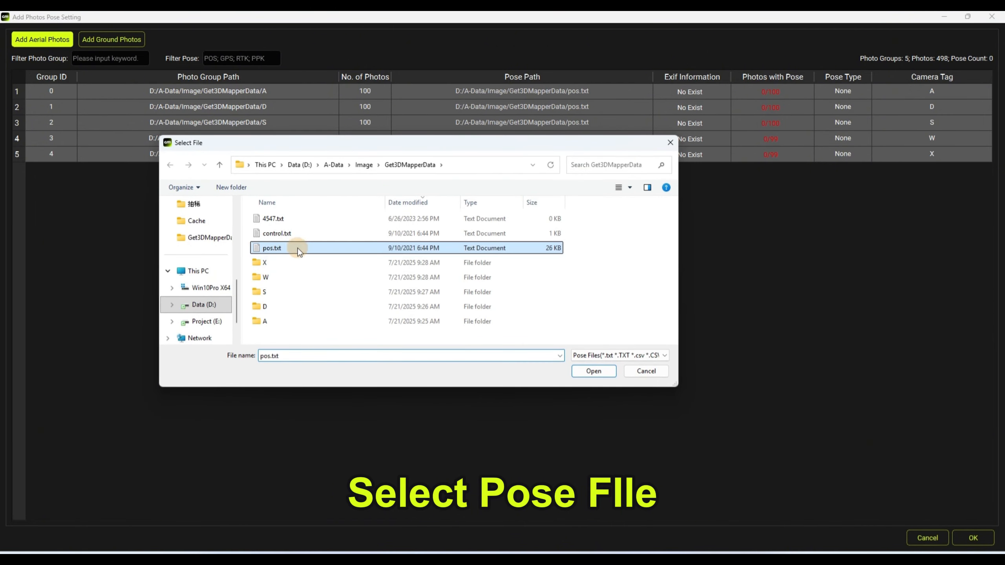
click(606, 370)
- Set the first photo group's pose coordinate system to CGCS2000 / 3-degree Gauss-Kruger CM 114E (EPSG:4547)
click(541, 92)
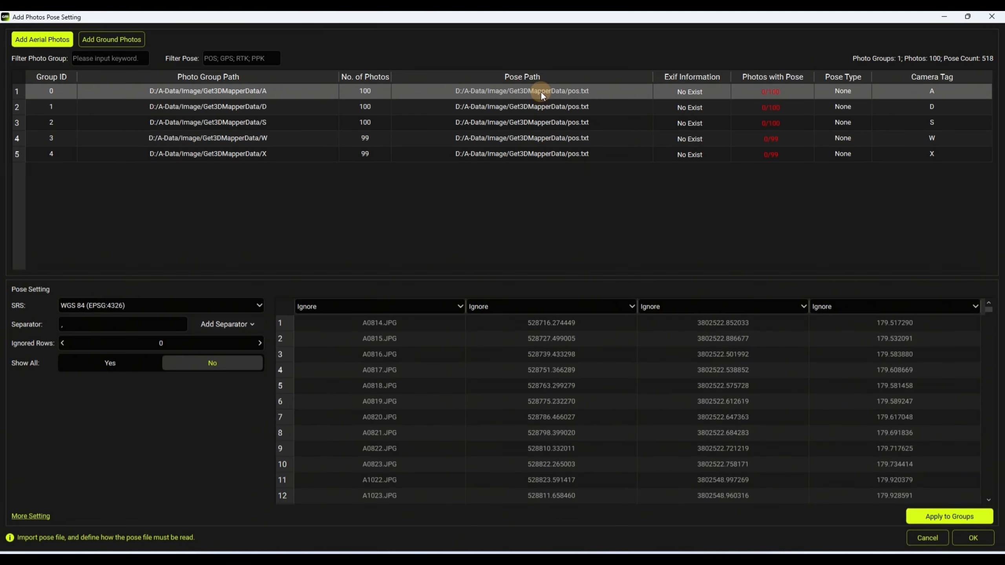
click(165, 301)
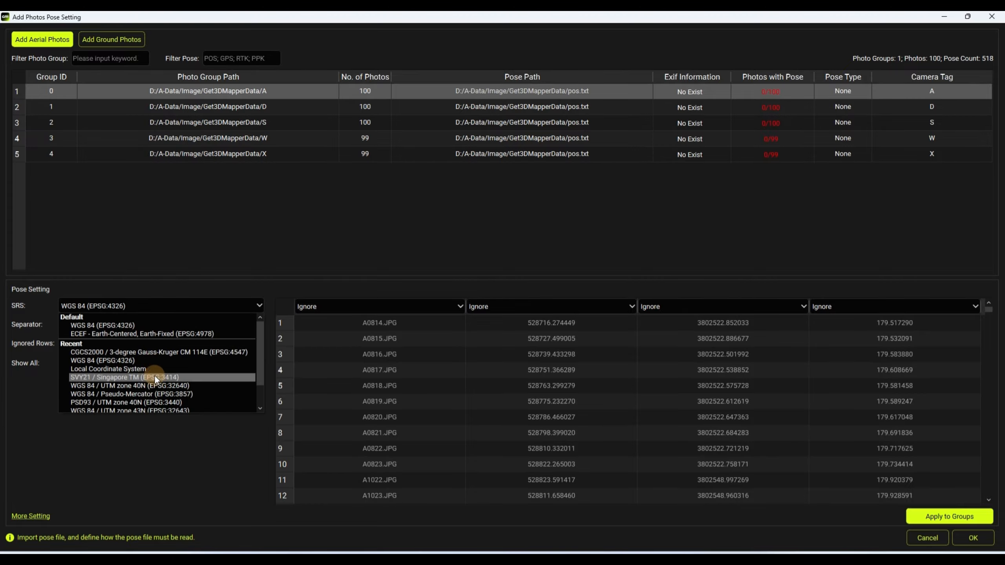
click(213, 350)
- Define the four pose file columns in order as Photo Name, X, Y and Z
click(347, 313)
click(361, 332)
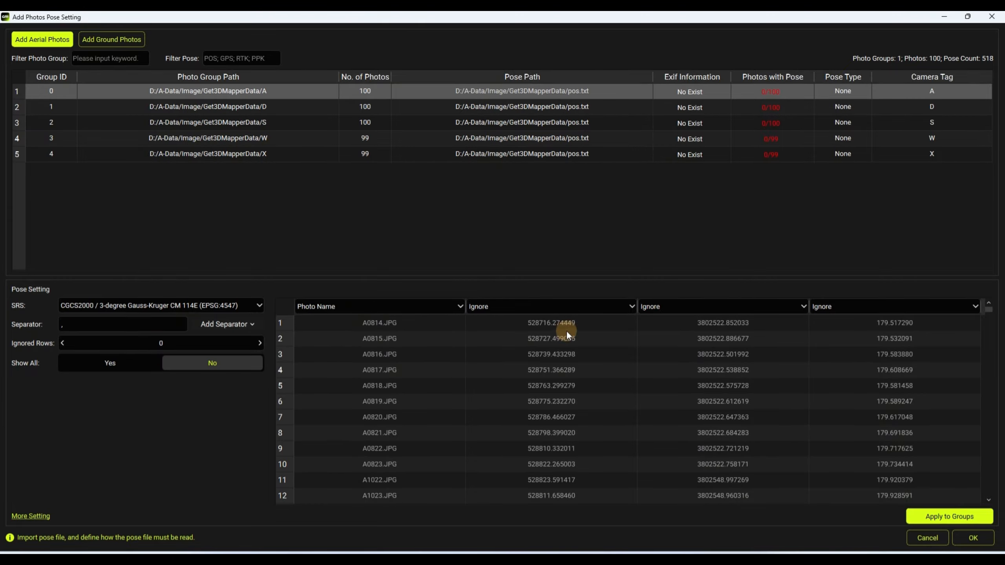
click(554, 306)
click(512, 332)
click(678, 307)
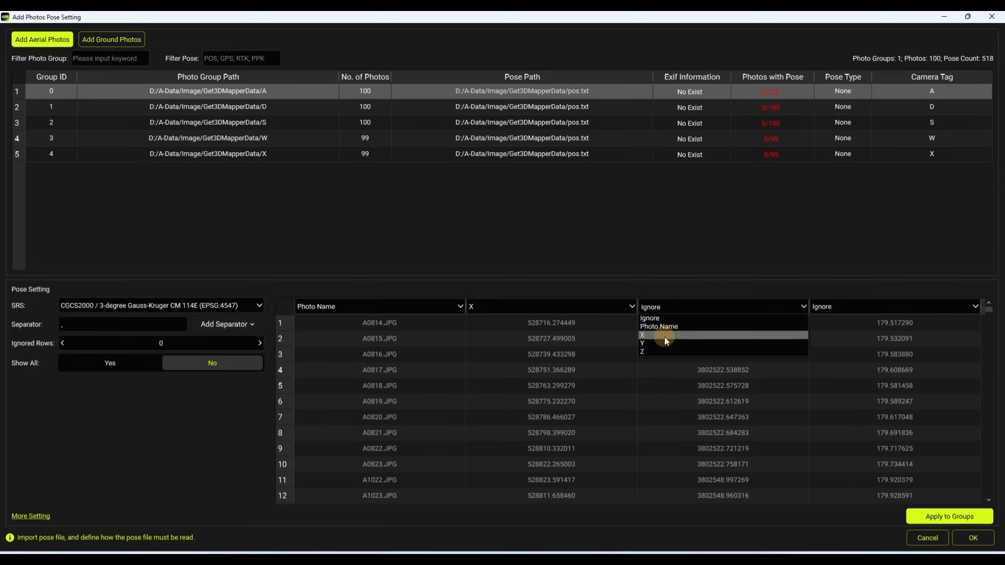
click(667, 340)
click(842, 307)
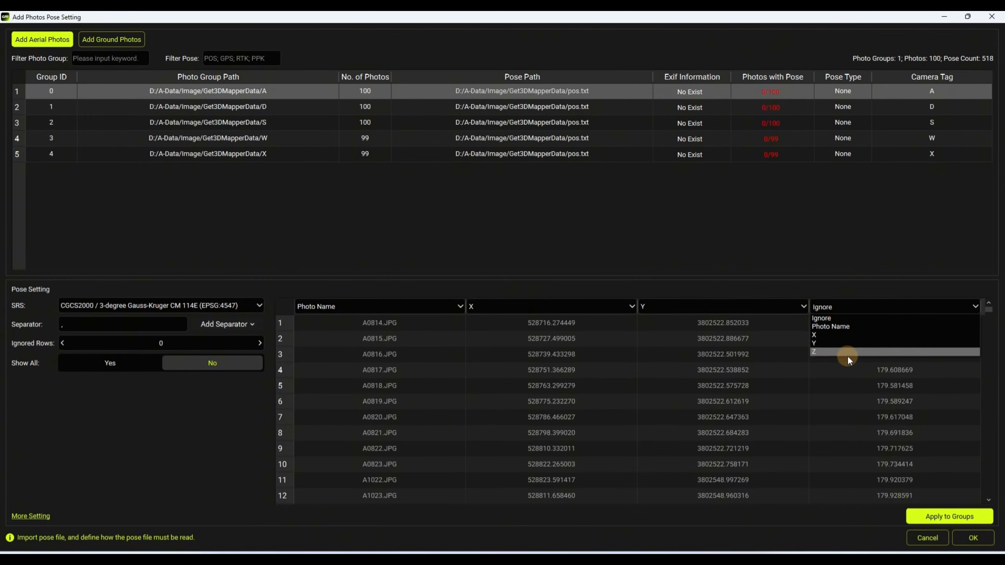
click(843, 351)
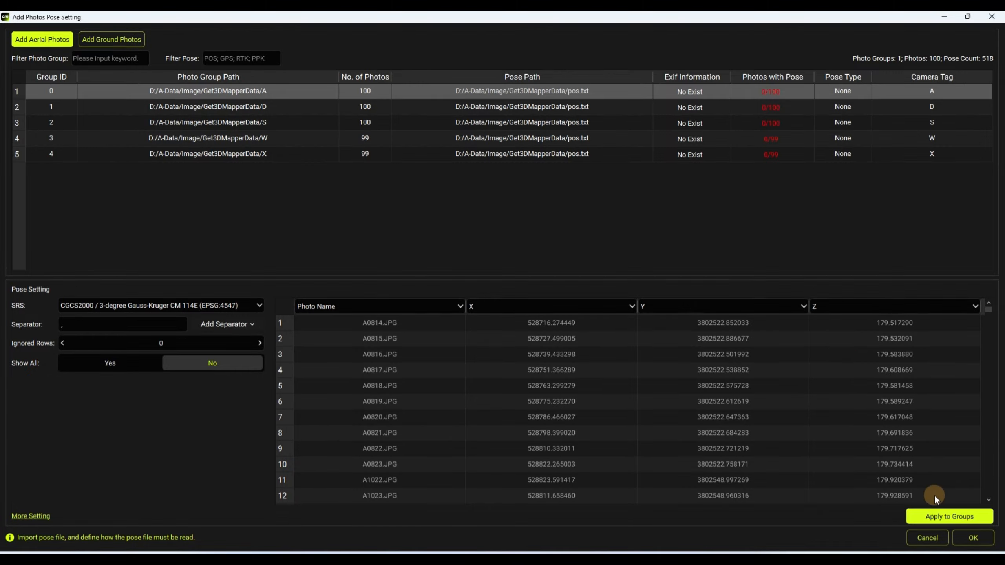
- Apply the pose settings to all five photo groups
click(940, 522)
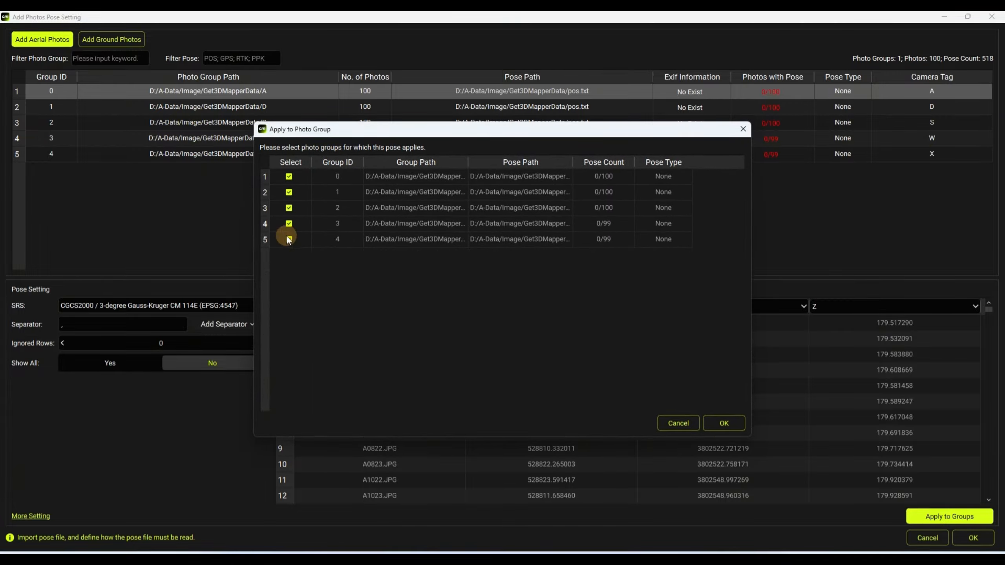
click(720, 420)
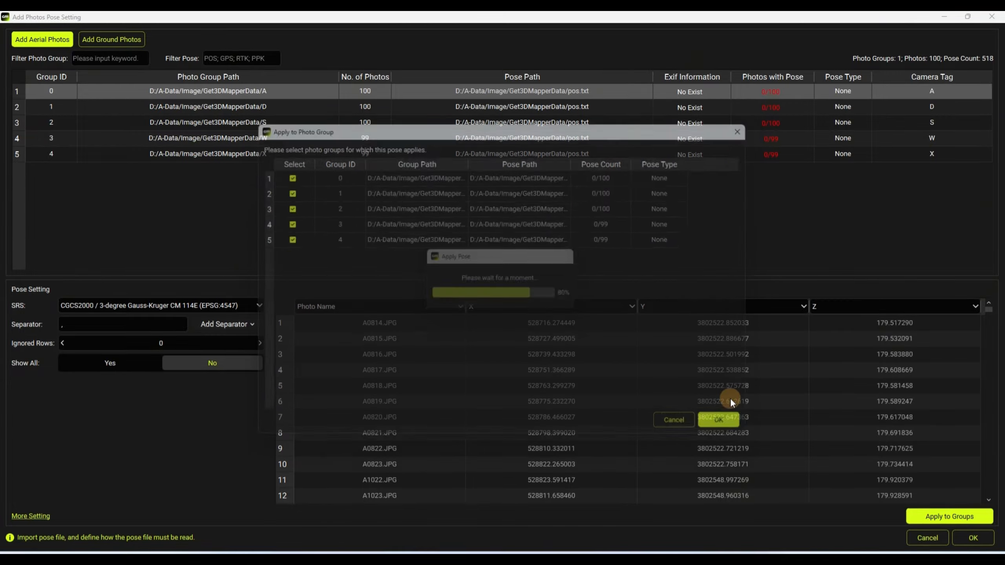
click(510, 300)
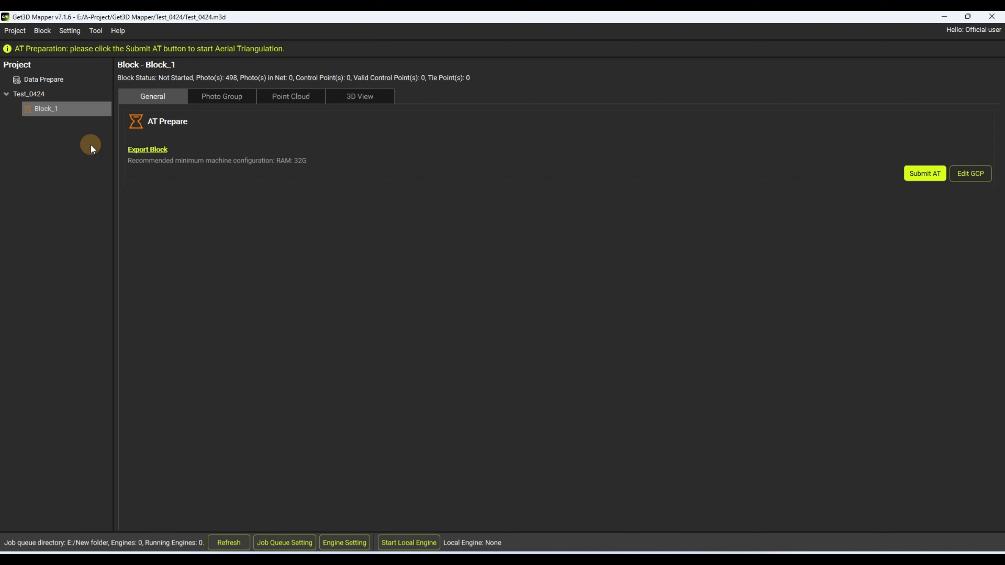
- Return to data preparation and add the folder D:/A-Data/Image/Apartment-cut as aerial photos
click(75, 77)
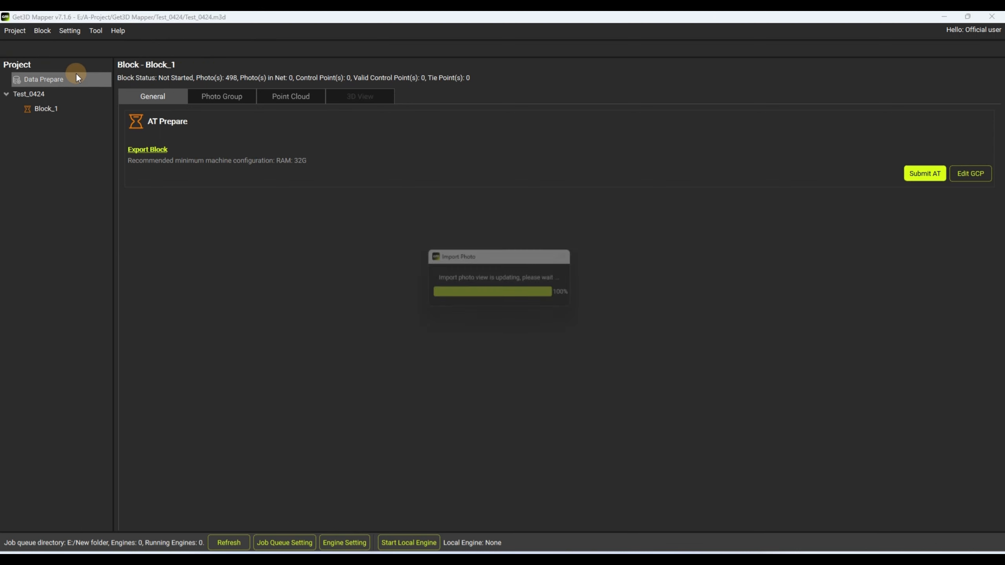
click(187, 88)
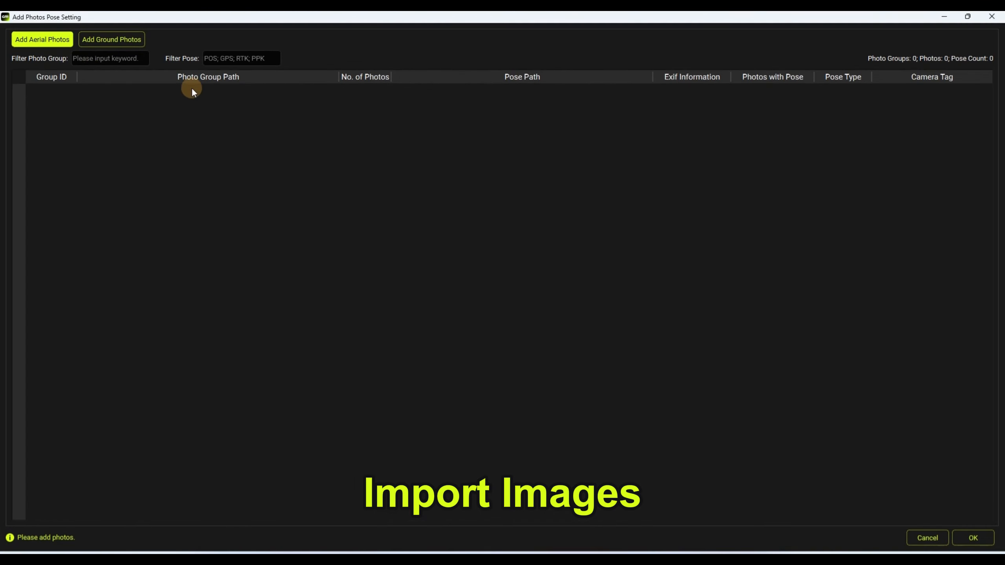
click(52, 33)
click(363, 165)
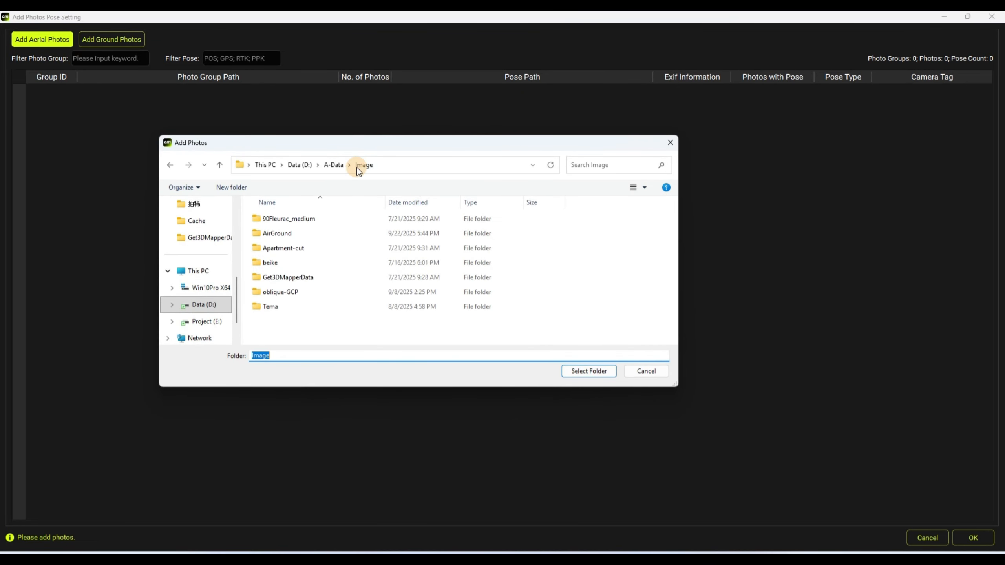
double_click(315, 250)
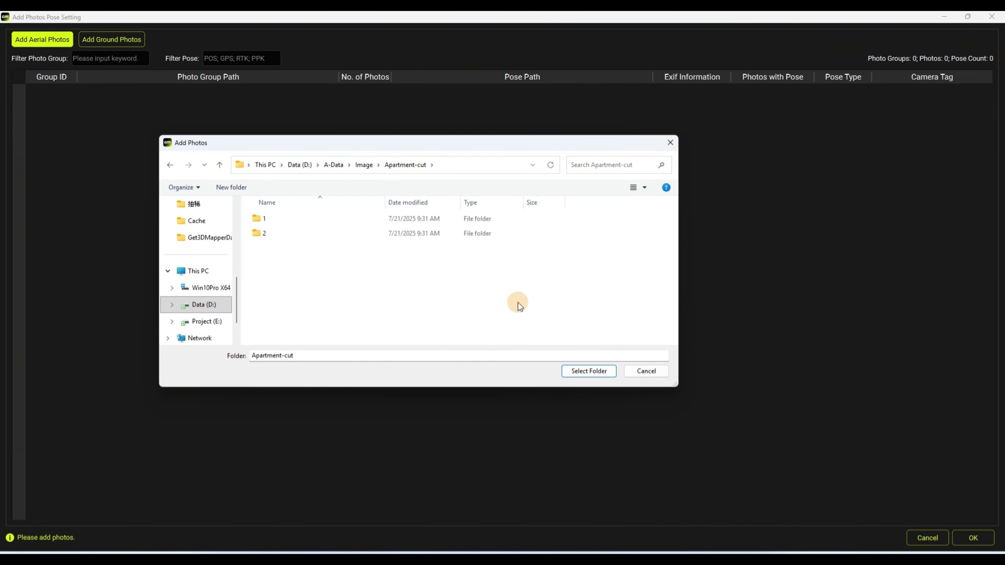
click(582, 372)
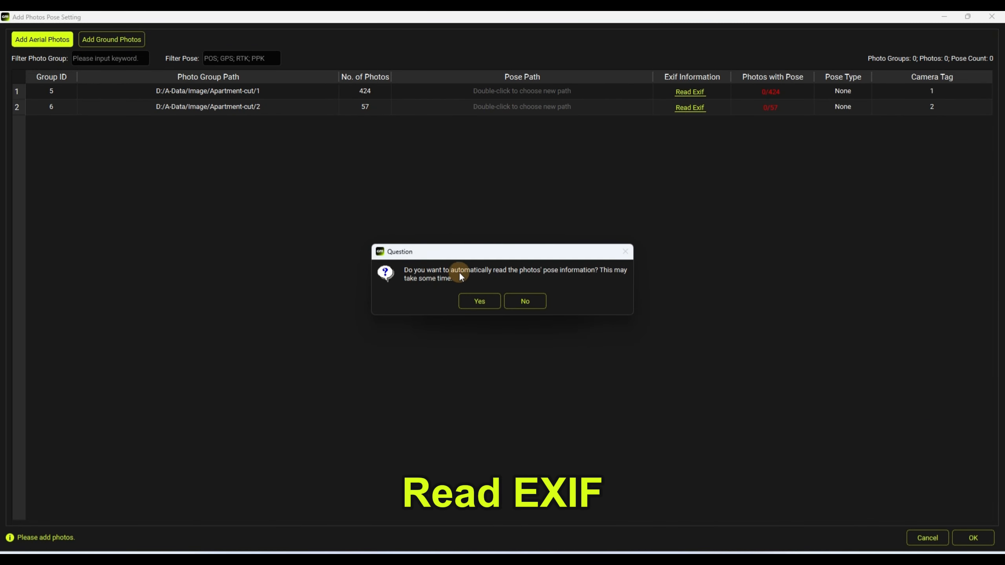
- Read the Apartment-cut photos' pose information automatically from EXIF and apply the imported data as a new block
click(487, 310)
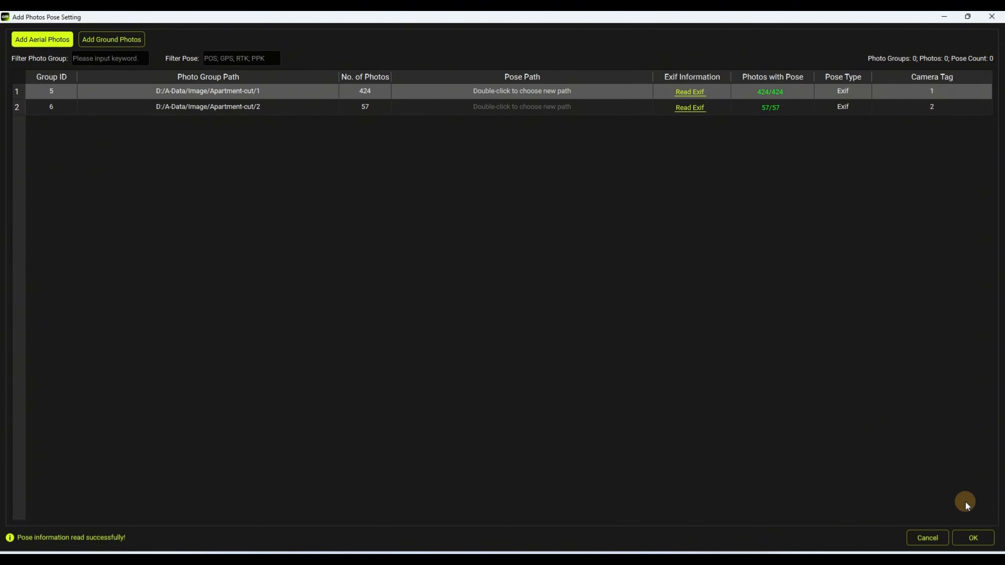
click(966, 535)
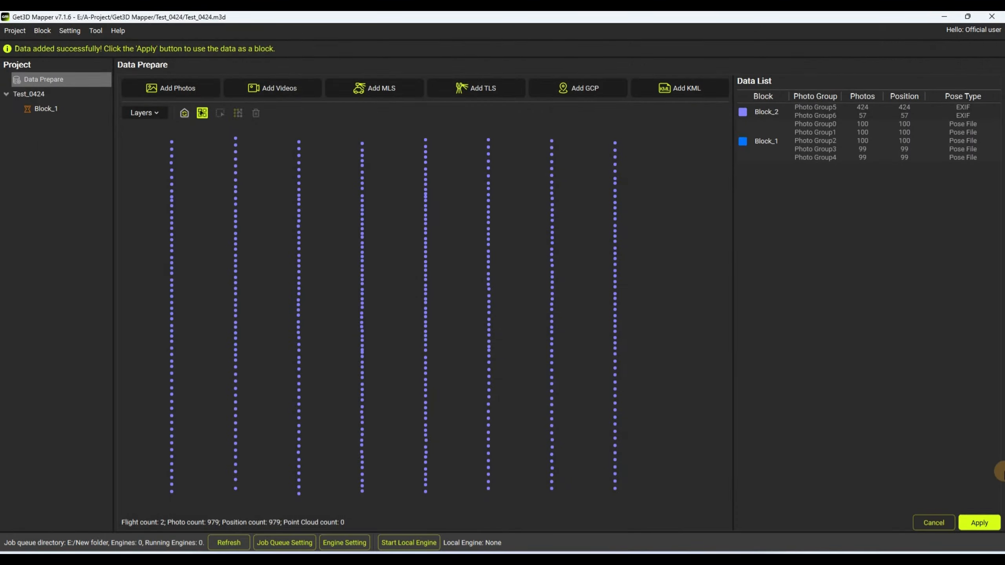
click(981, 523)
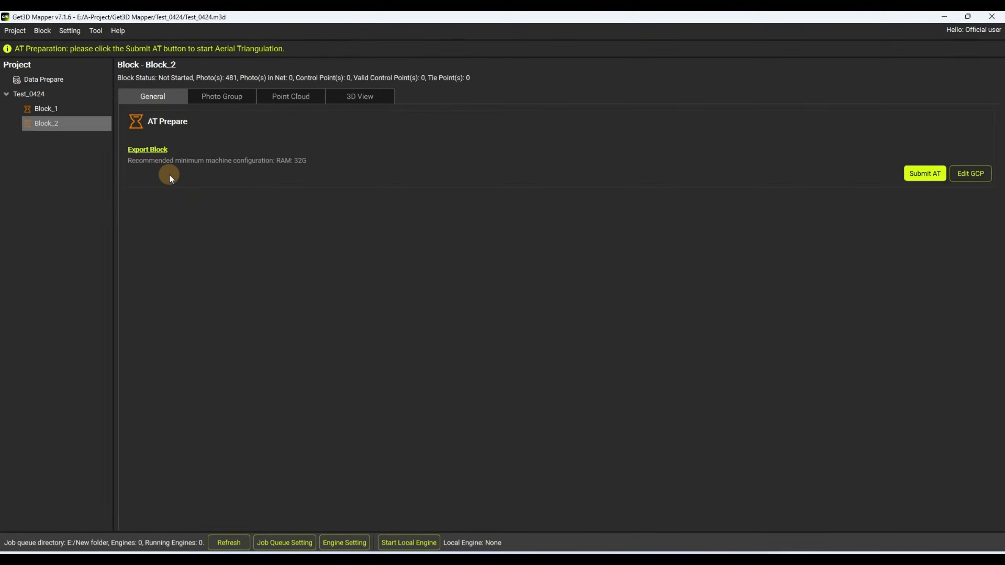
- Check the sensor size and focal length of Group_5 in Block_2
click(227, 96)
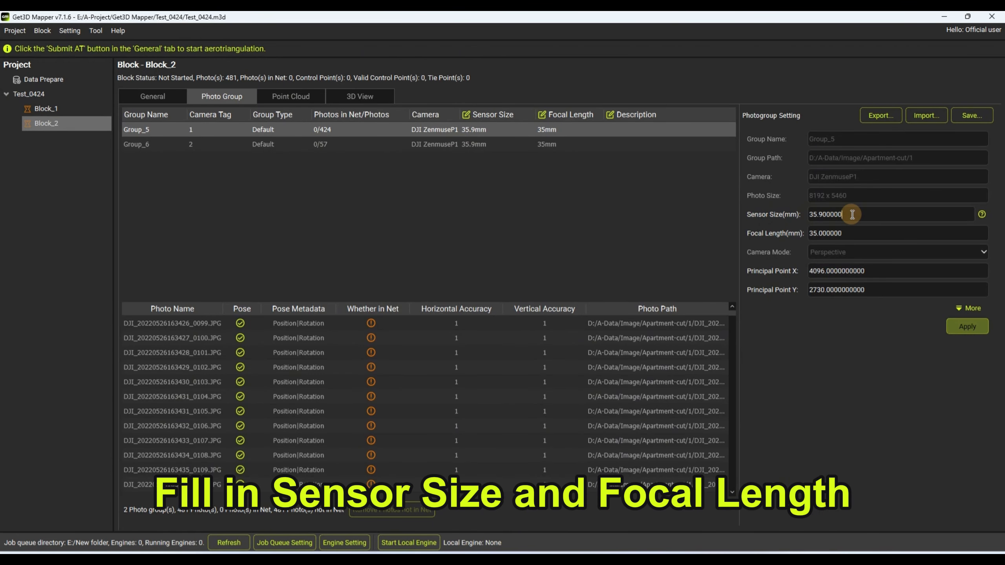
click(857, 228)
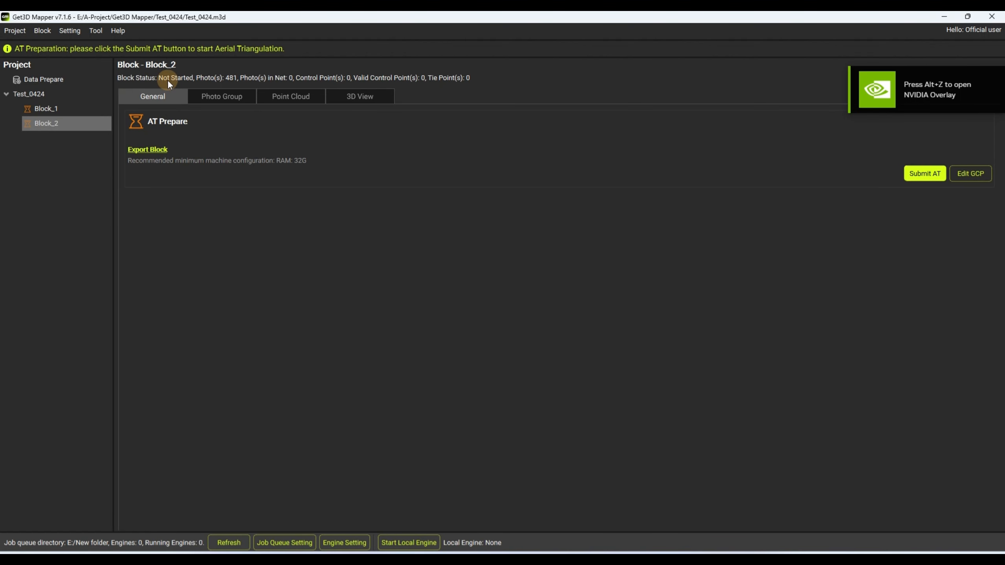
- Check that the project and engine job queue directories both point to E:/New folder, and start the local engine
click(401, 543)
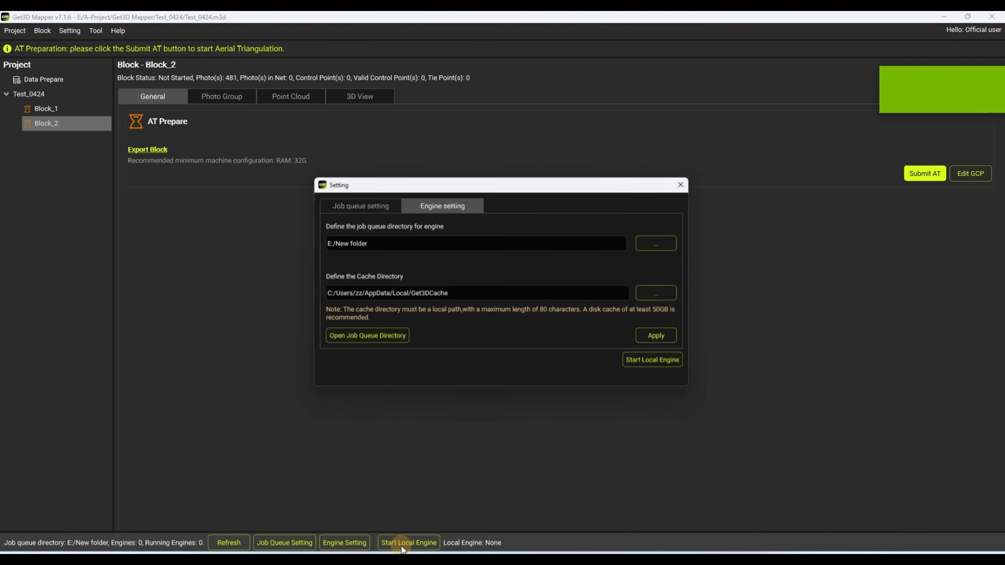
click(360, 202)
drag(377, 242, 284, 241)
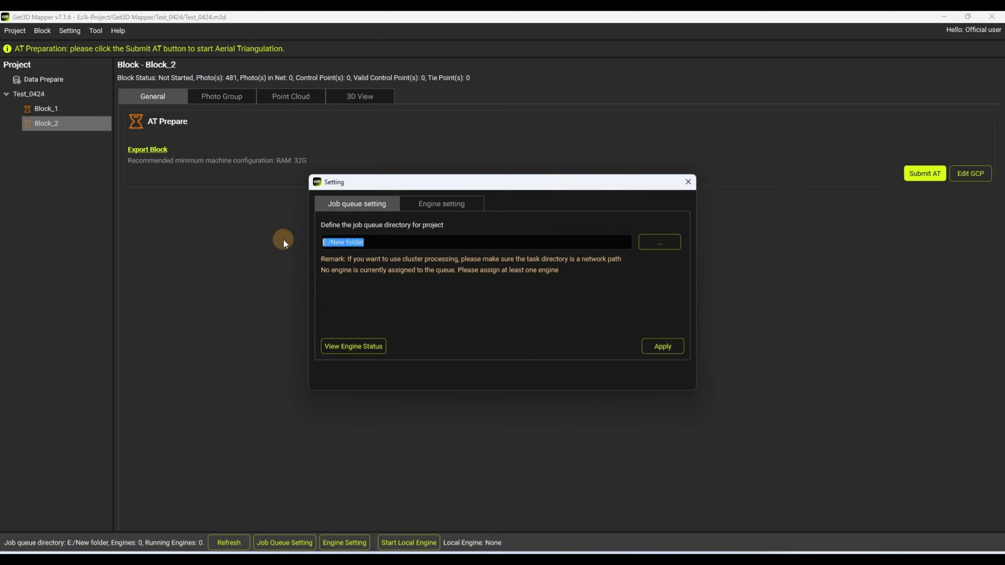
click(449, 199)
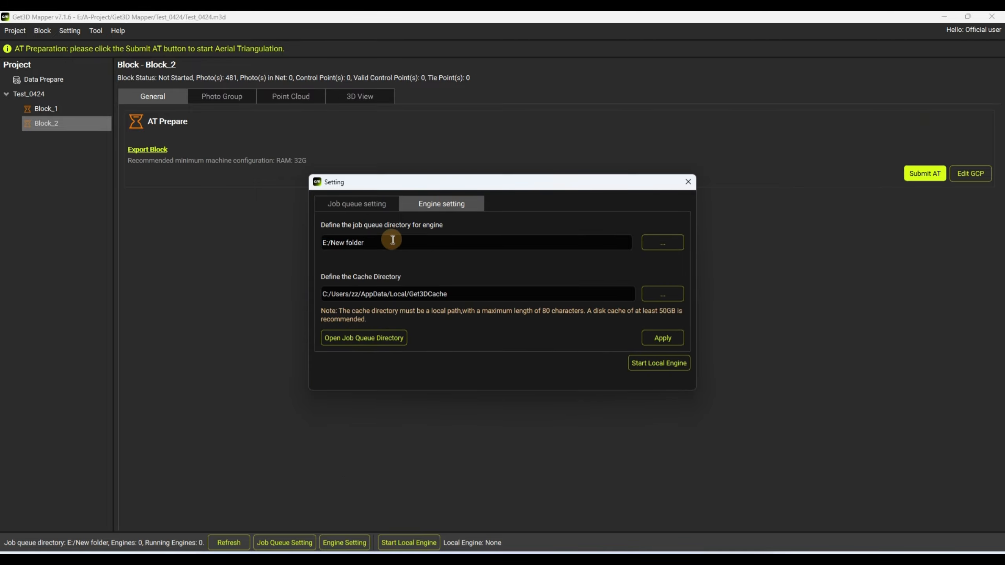
drag(391, 240, 271, 231)
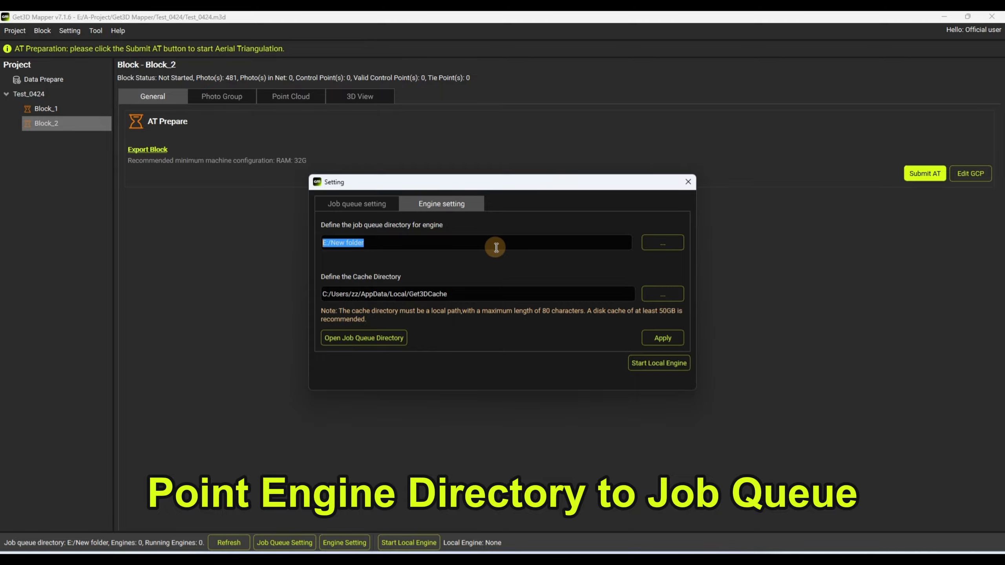
click(654, 359)
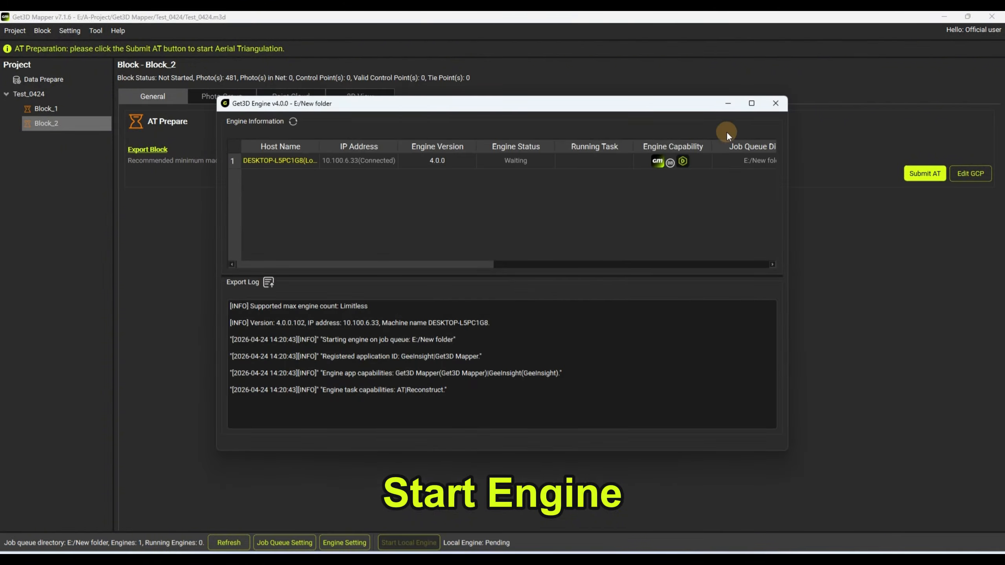
click(728, 103)
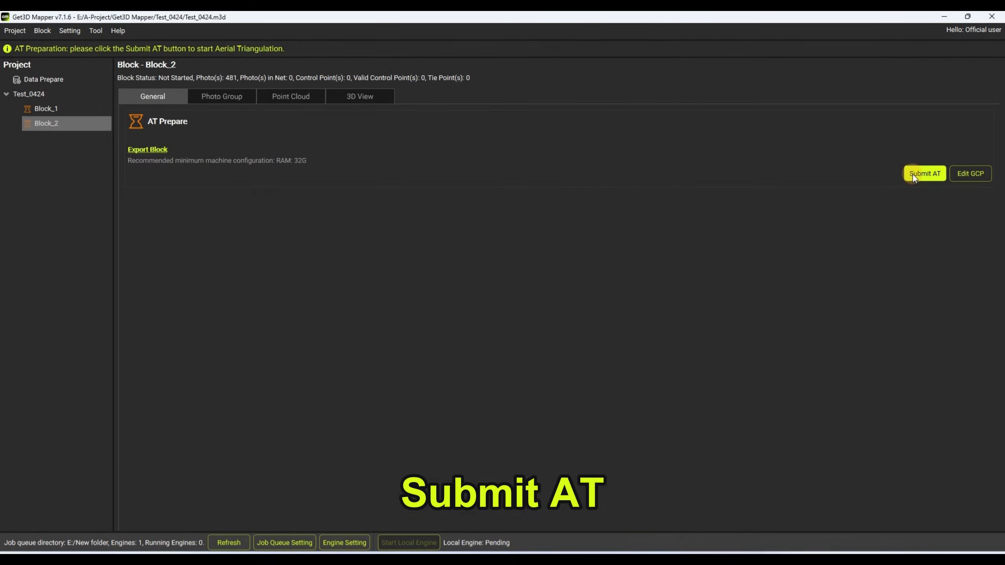
- Submit aerial triangulation for Block_2 with the Relative Orientation preset and no block splitting
click(912, 175)
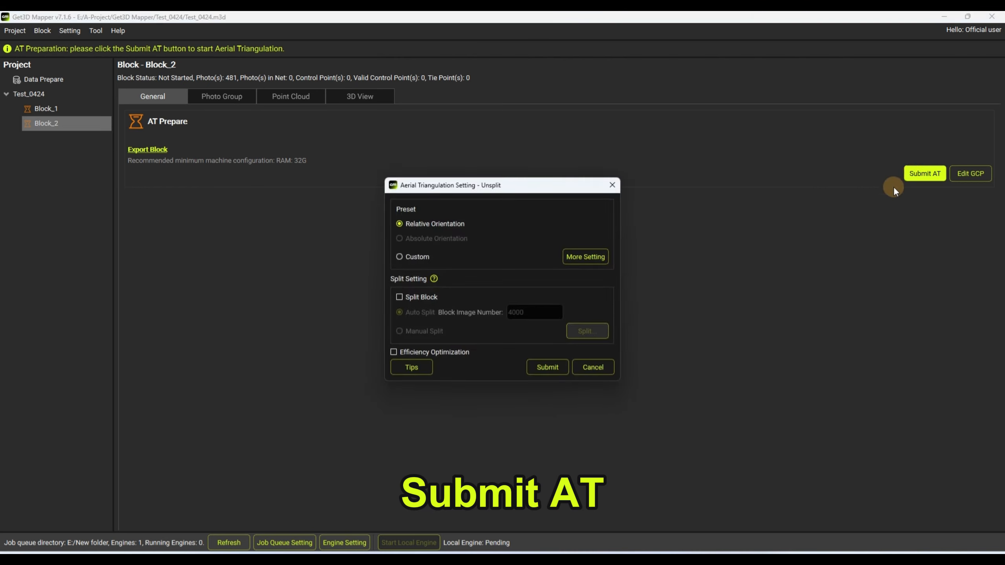
click(546, 369)
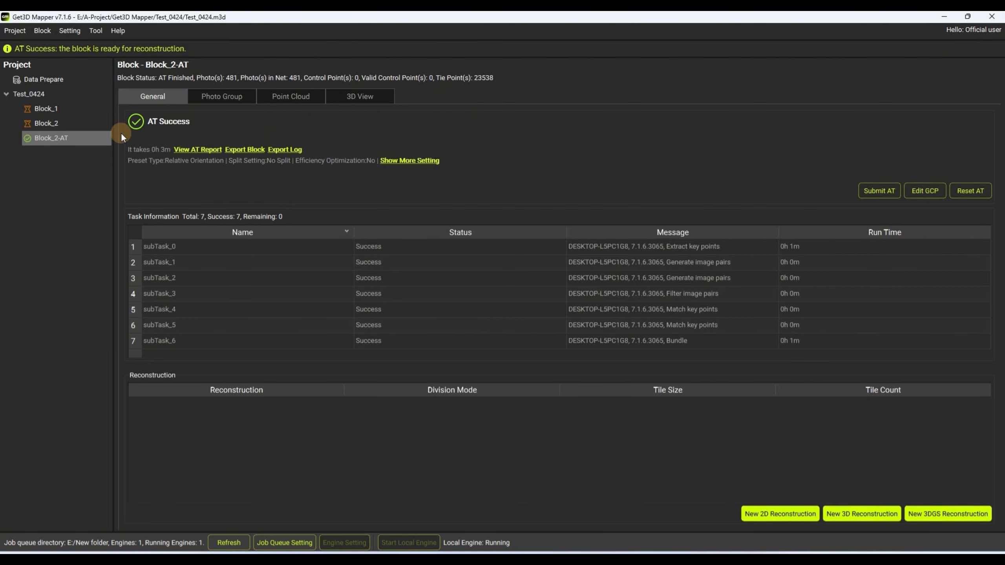
- Examine Block_2-AT's triangulation result in 3D, including the tie points, camera positions and a selected photo's details
click(348, 97)
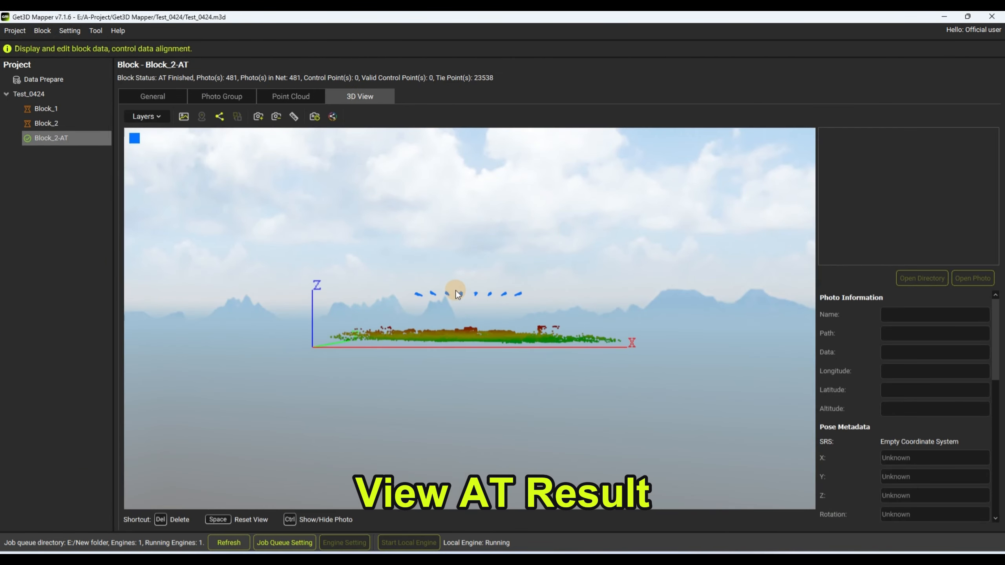
scroll(513, 382, up, 5)
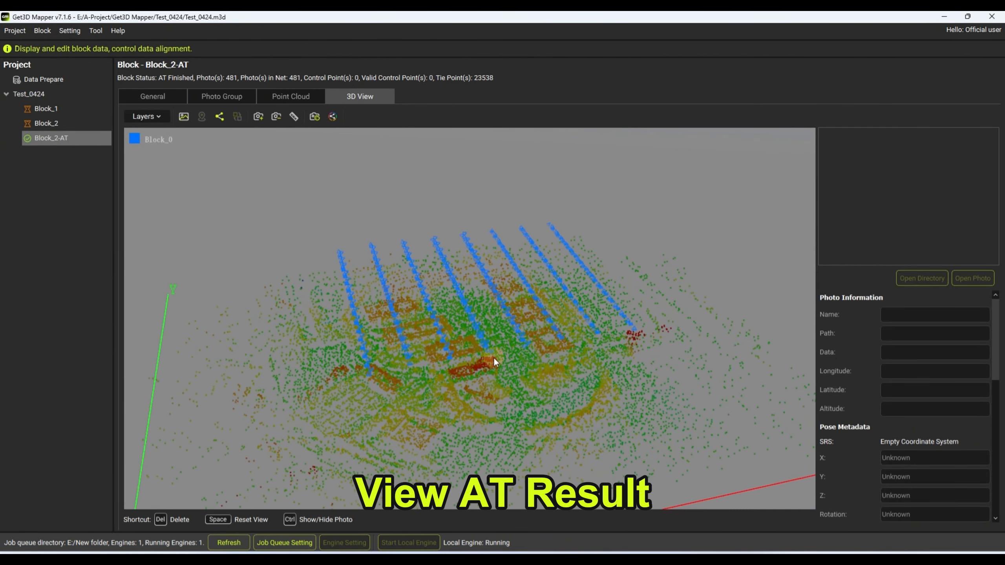
click(503, 413)
drag(553, 385, 582, 318)
click(442, 275)
drag(544, 360, 576, 242)
drag(371, 230, 261, 382)
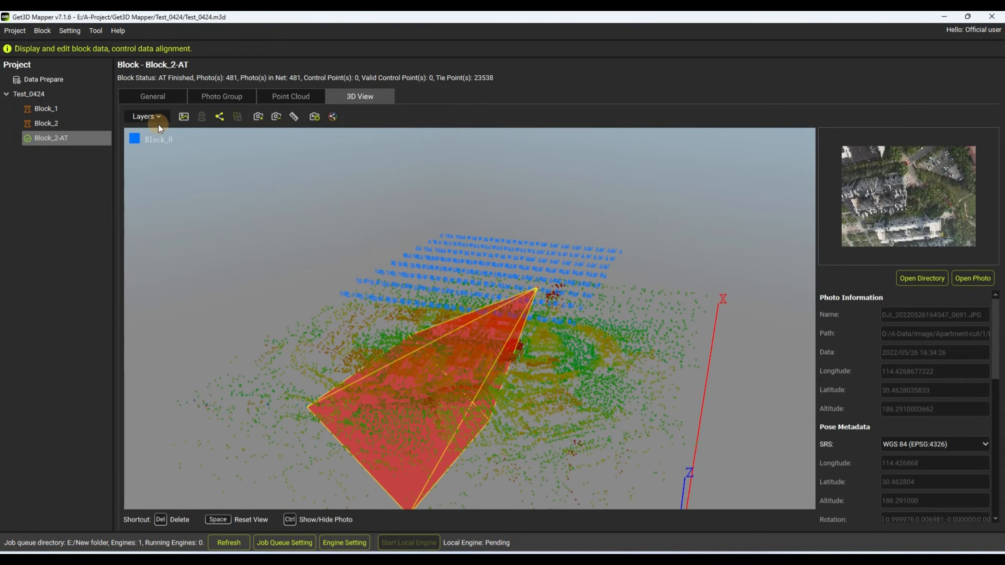
- Create a 3D reconstruction from Block_2-AT and set its SRS to CGCS2000 / 3-degree Gauss-Kruger CM 114E (EPSG:4547)
click(146, 95)
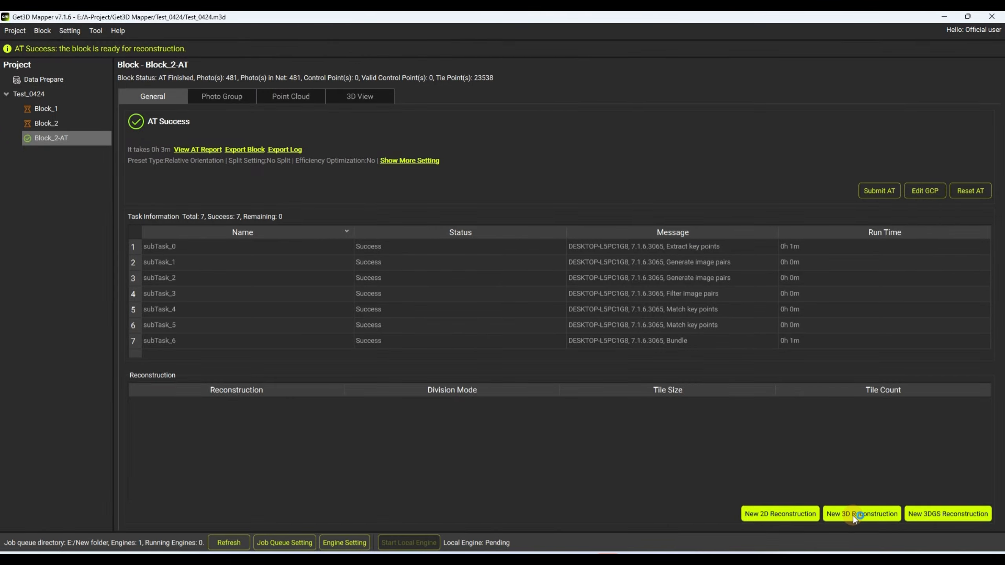
click(853, 514)
scroll(523, 315, up, 3)
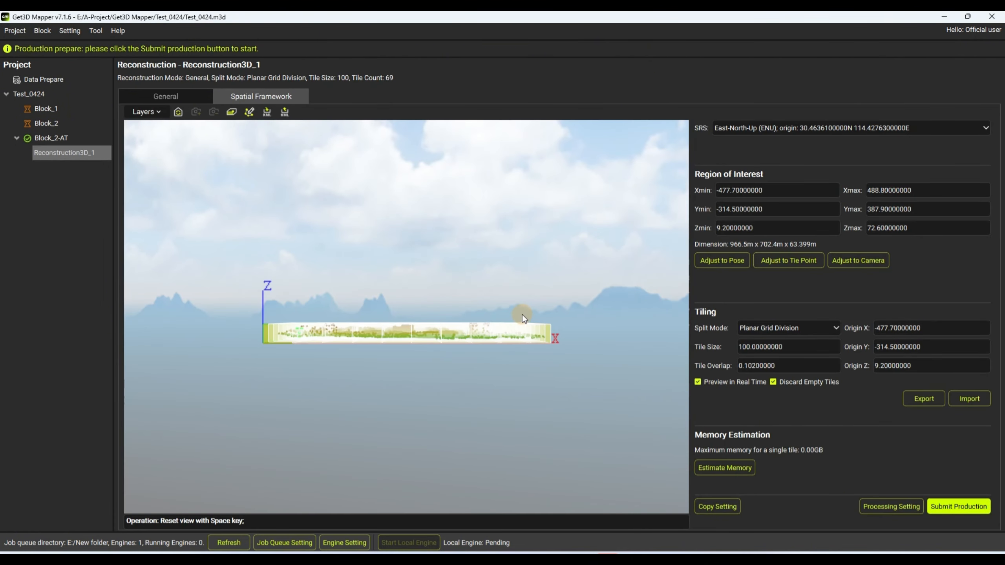
drag(509, 271, 500, 436)
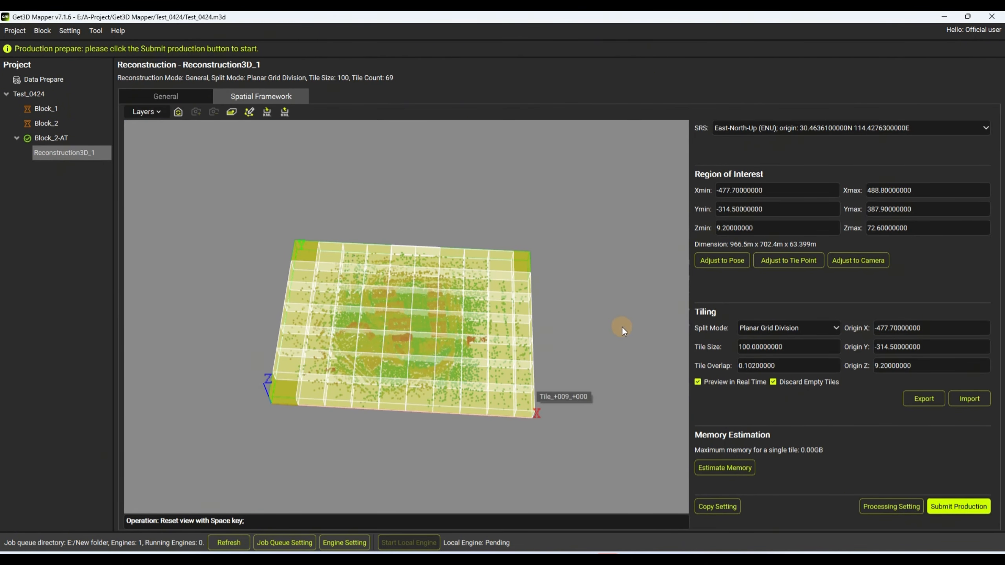
click(874, 128)
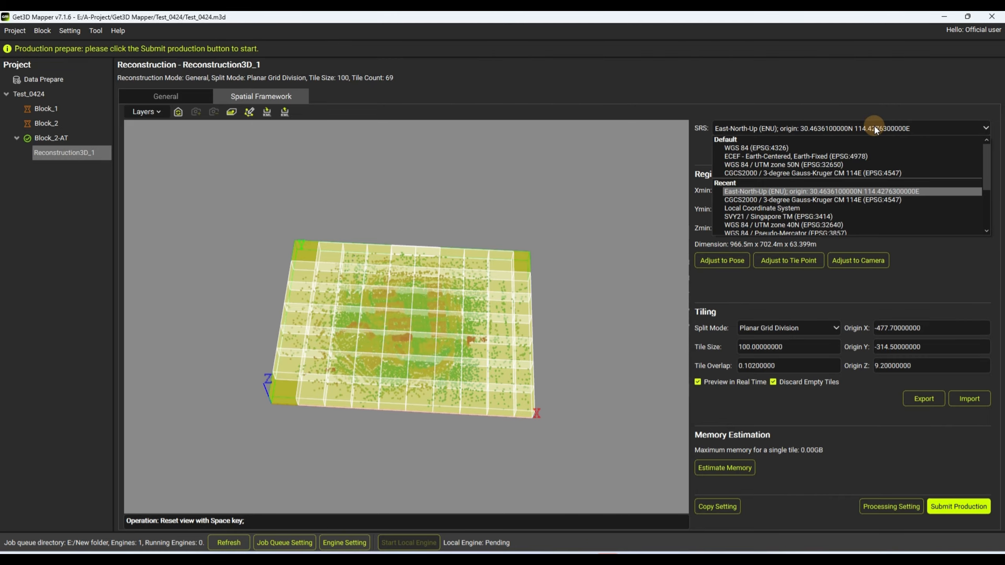
click(867, 199)
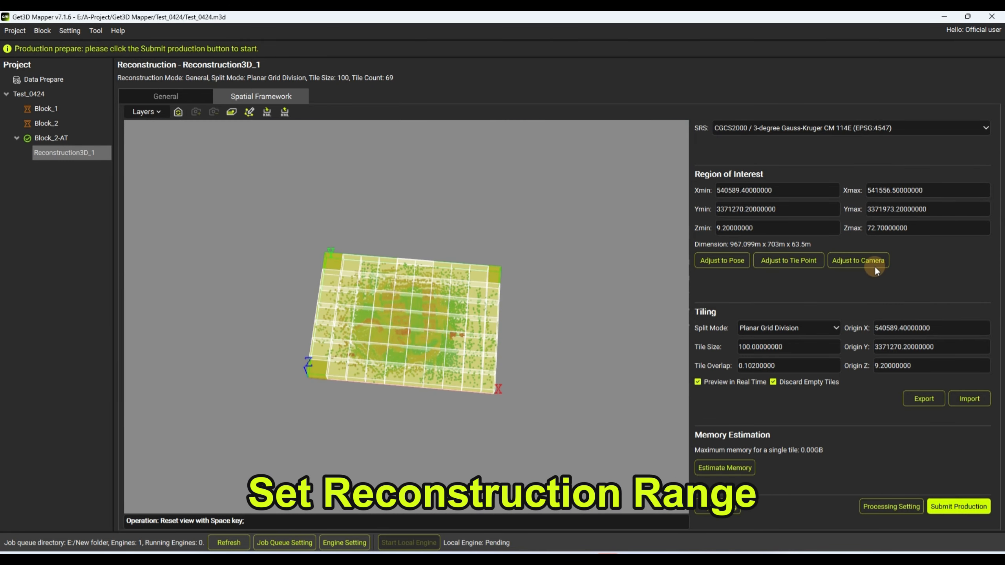
- Adjust the region of interest to the cameras and set the tile size to 80 and the tile overlap to 0.001
click(869, 261)
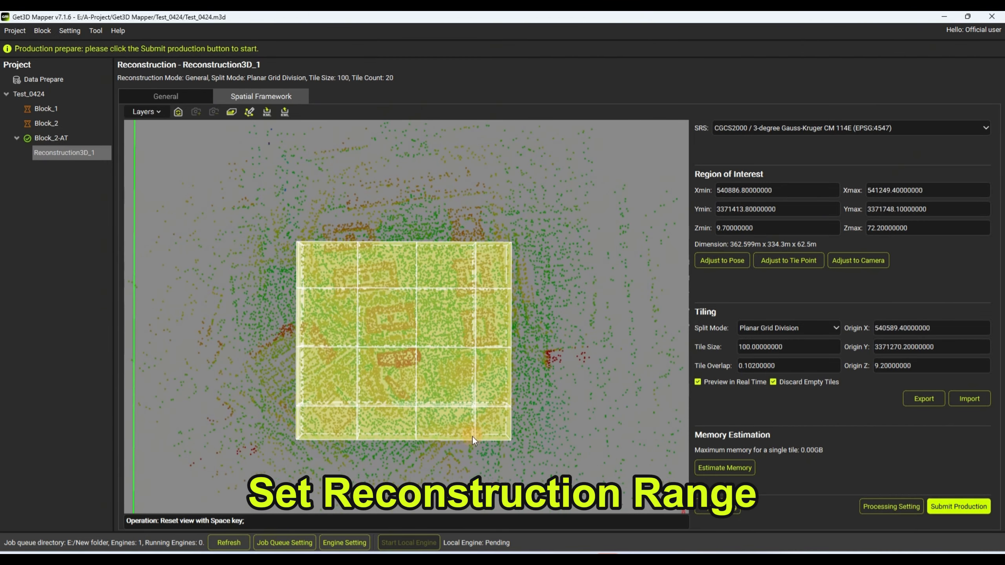
drag(807, 347, 660, 341)
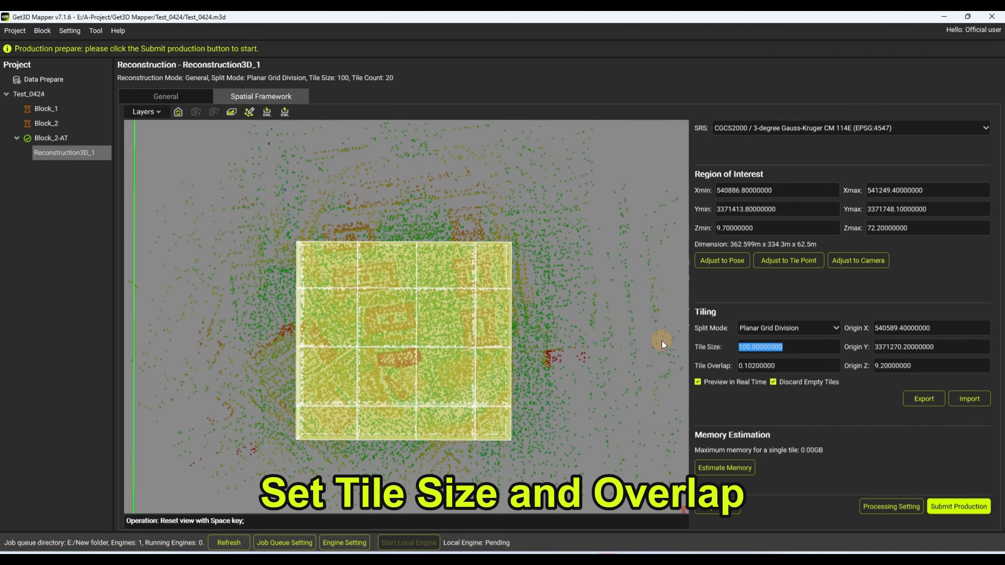
text(80)
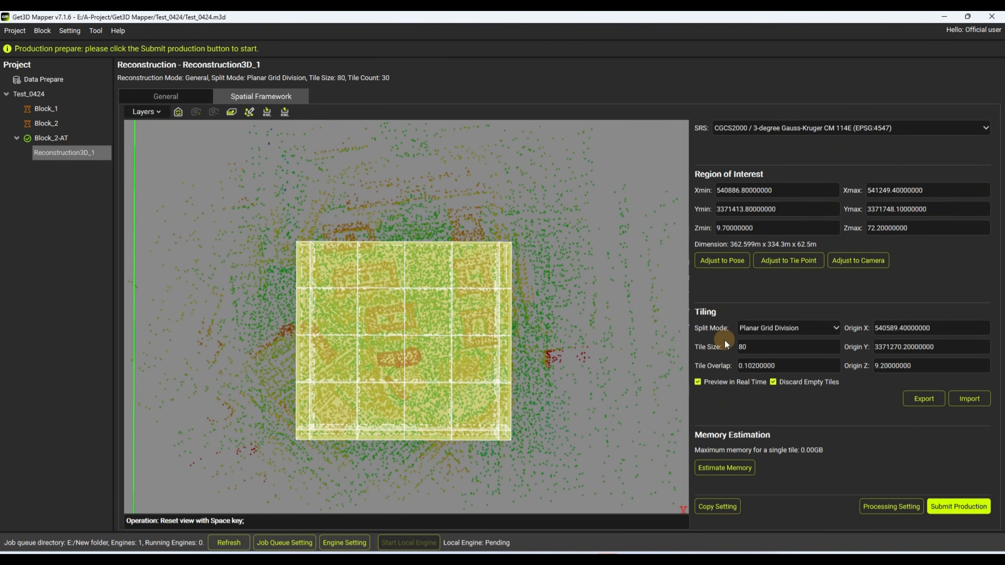
drag(789, 366, 718, 365)
text(0.001)
- Submit a 3D Mesh production of Reconstruction3D_1 limited to the six central tiles, columns +004 to +006 in rows +003 and +004
click(966, 513)
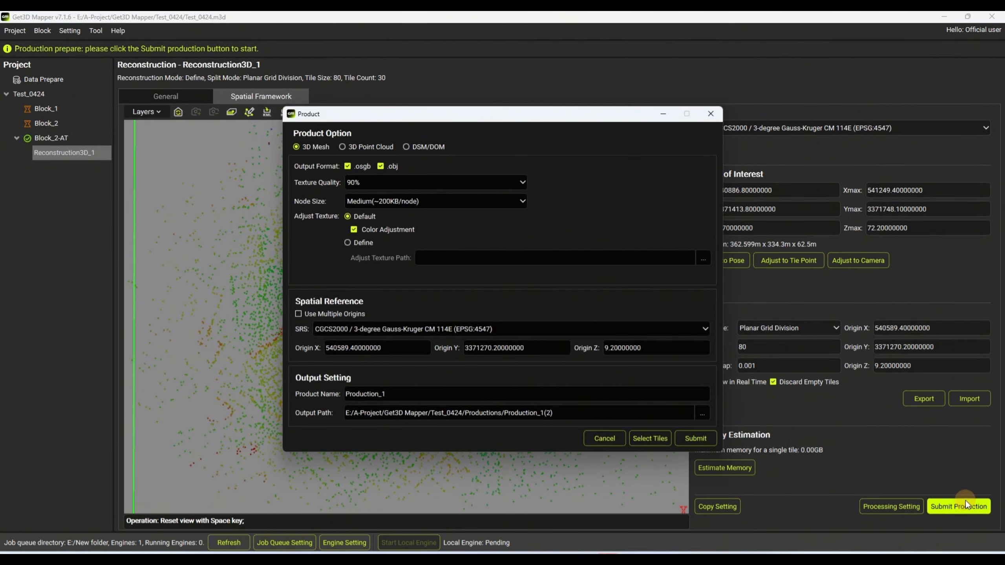
click(649, 438)
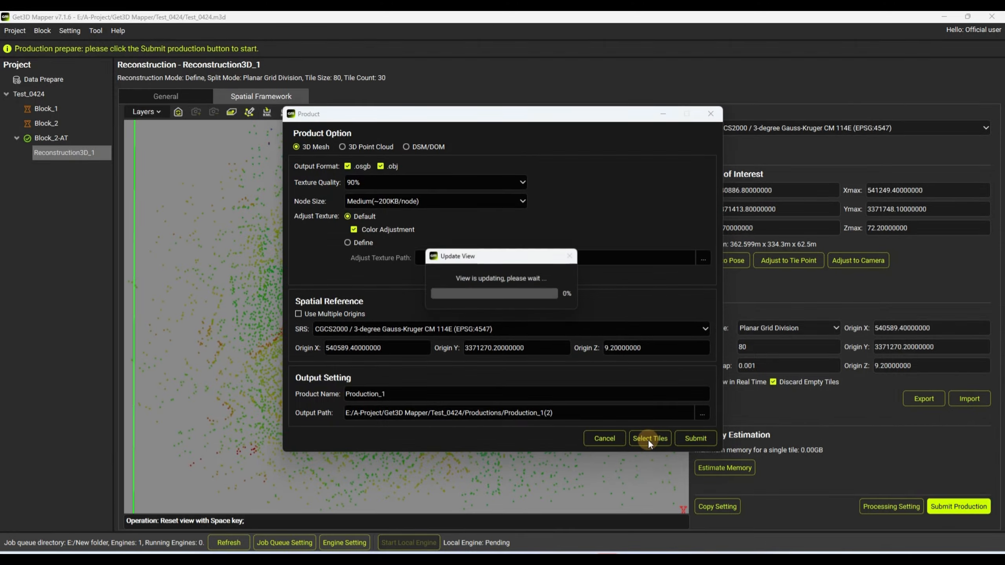
scroll(398, 281, up, 5)
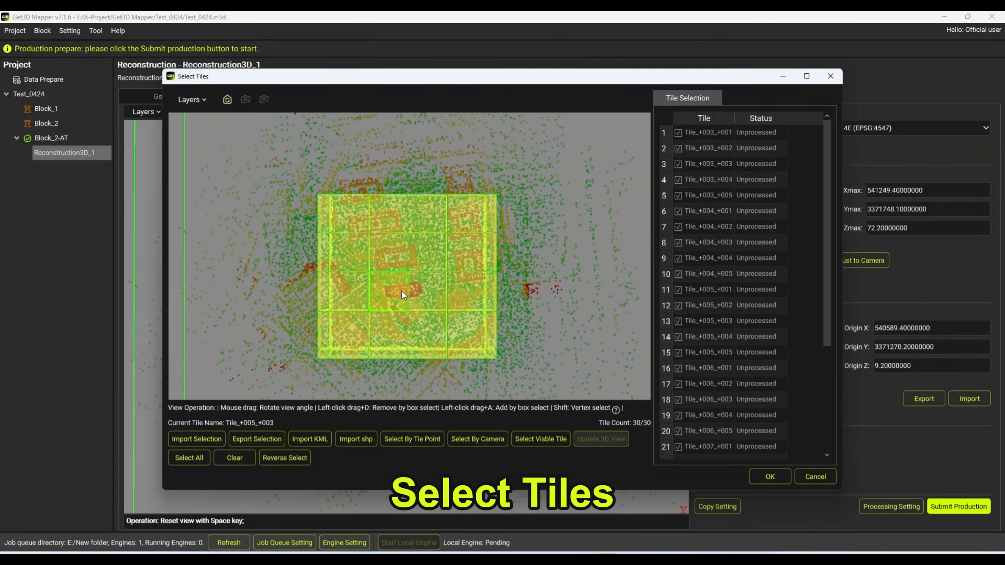
click(284, 457)
click(348, 292)
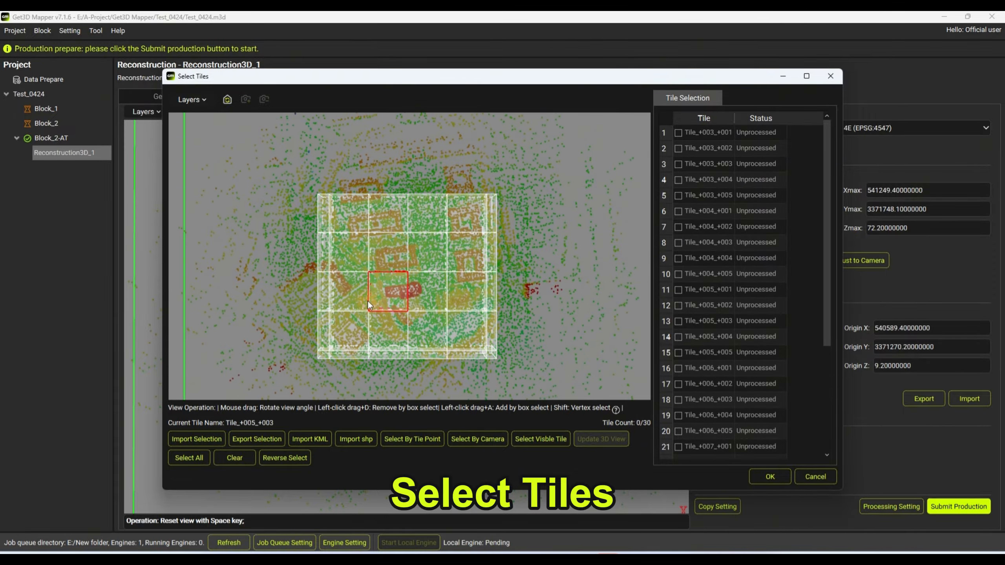
click(388, 293)
drag(414, 293, 363, 257)
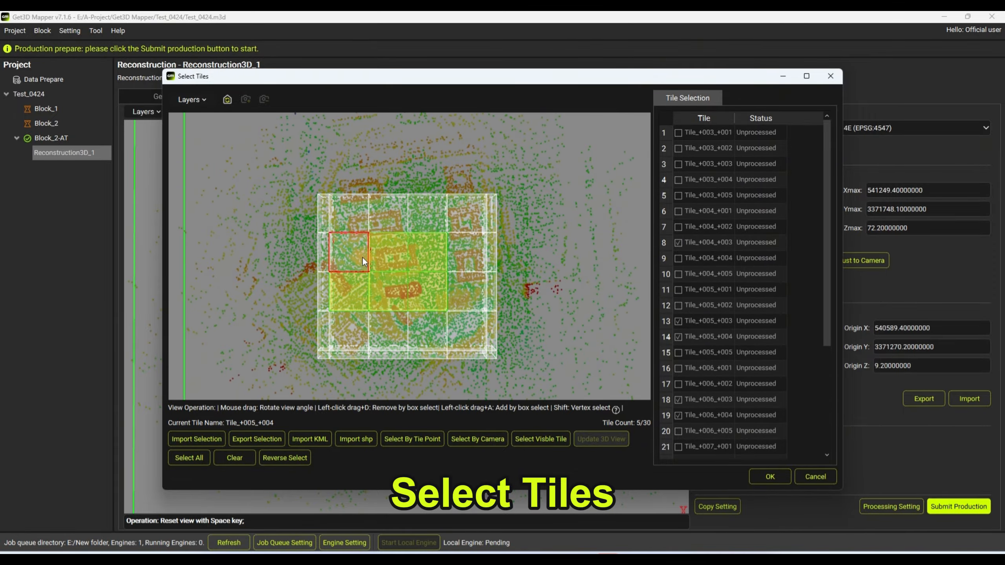
click(776, 475)
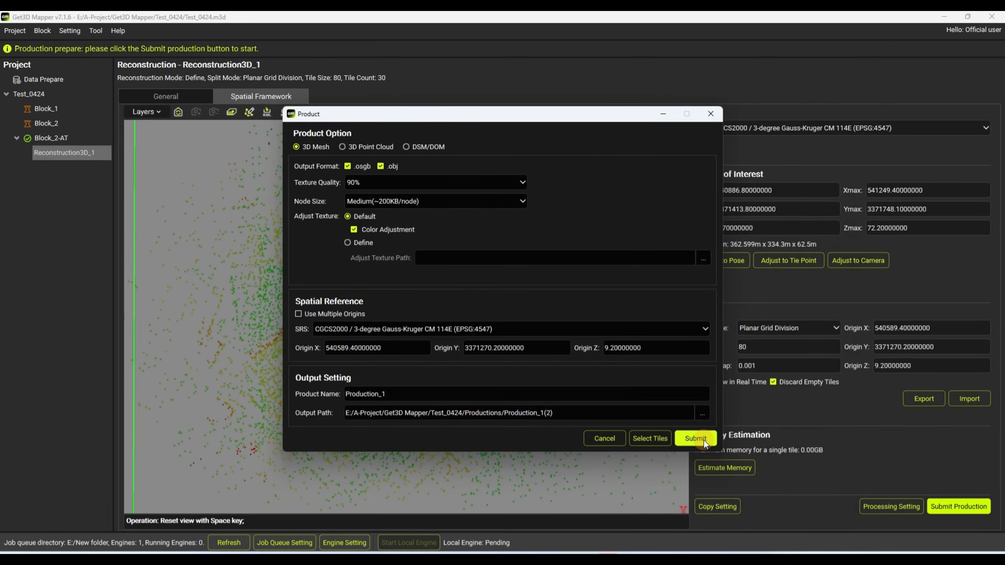
click(695, 438)
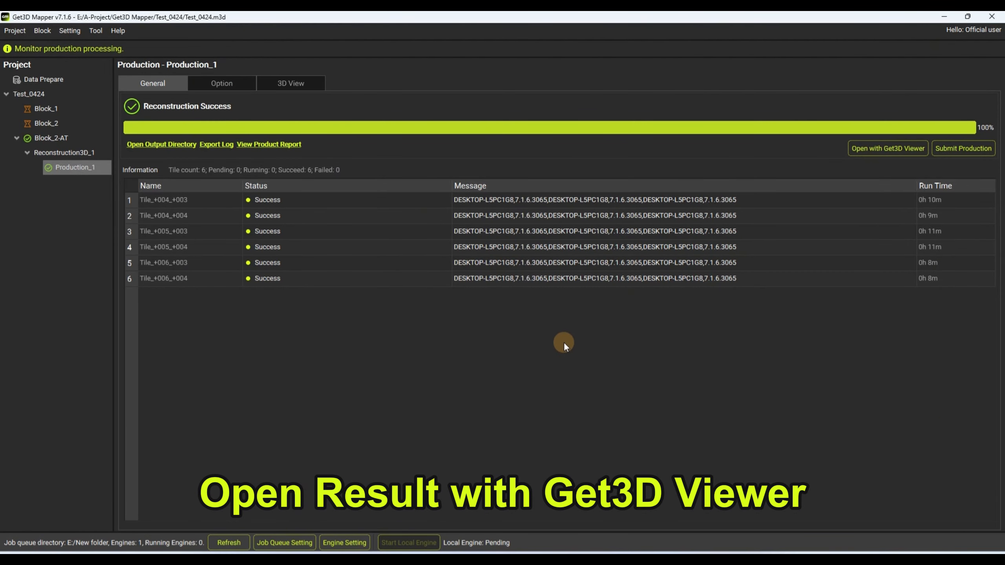
- Open the Production_1 result in Get3D Viewer and examine the reconstructed buildings up close from different angles
click(874, 151)
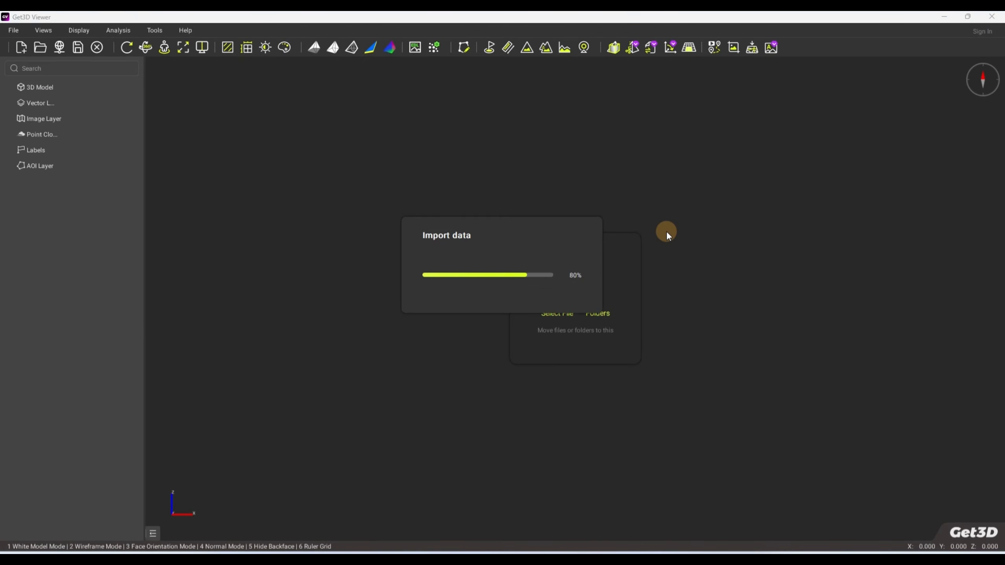
scroll(547, 350, up, 5)
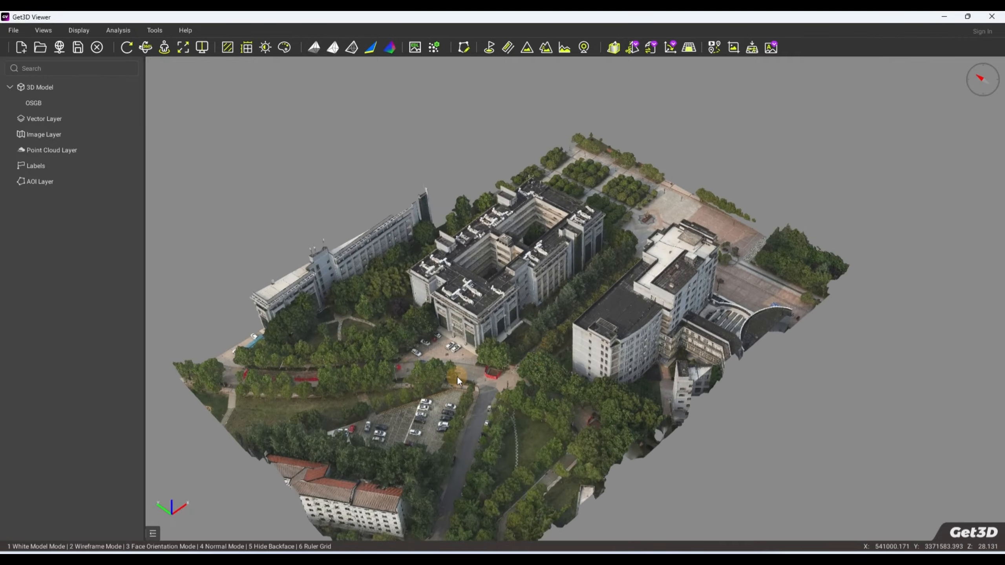
scroll(453, 382, up, 2)
drag(452, 382, 686, 346)
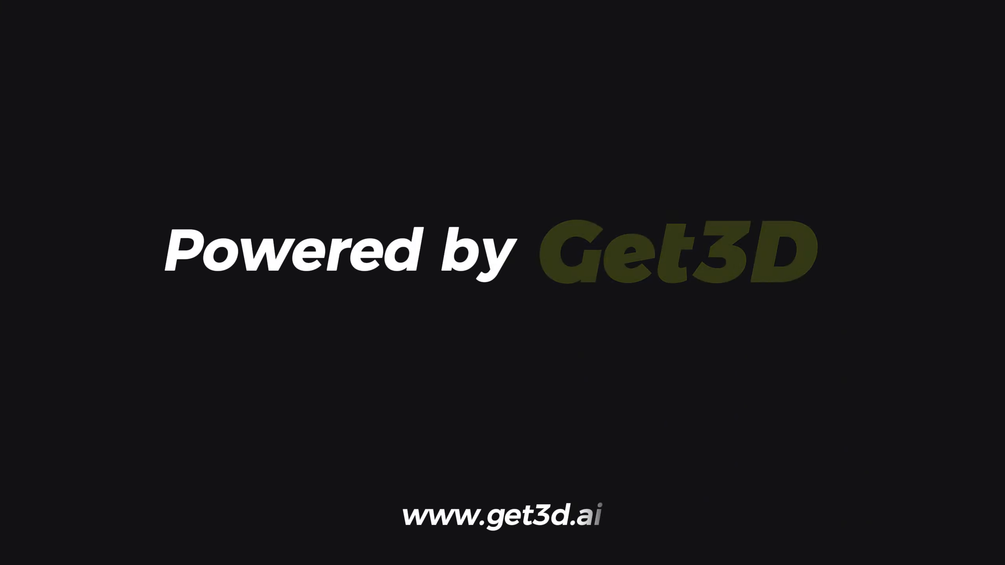